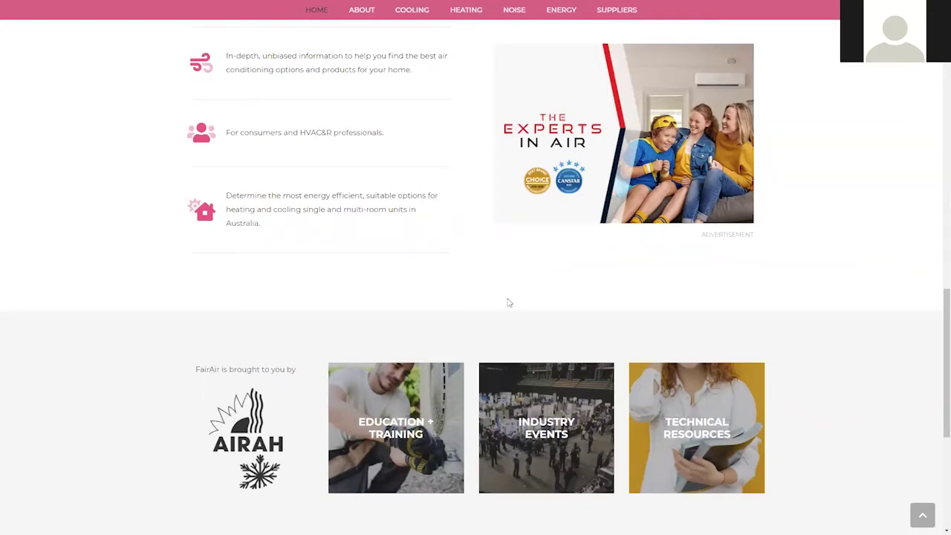
Step: Scroll up the home page until the Energy, Noise, Cooling and Heating calculator tiles show
scroll(509, 303, up, 5)
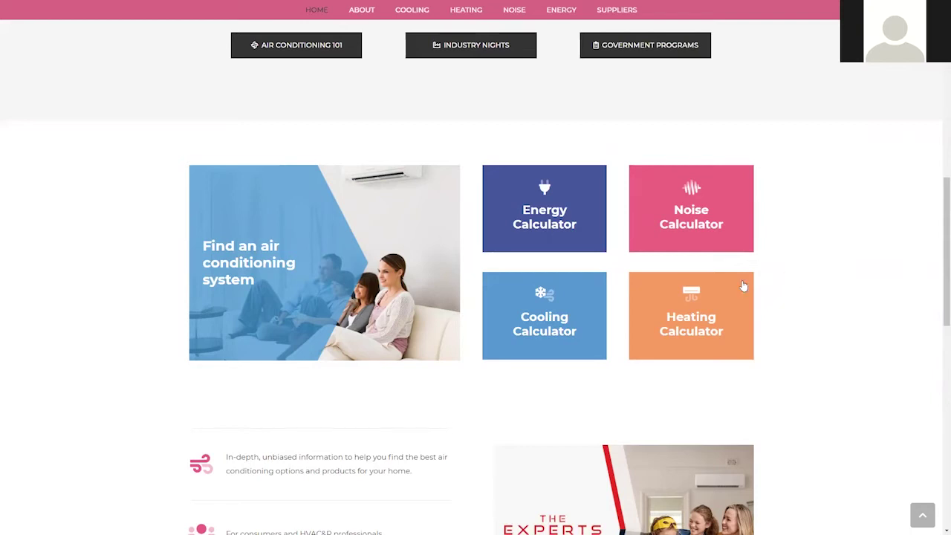
Step: Start the Cooling Calculator with Brisbane as the location and continue to Transmission loads
click(519, 330)
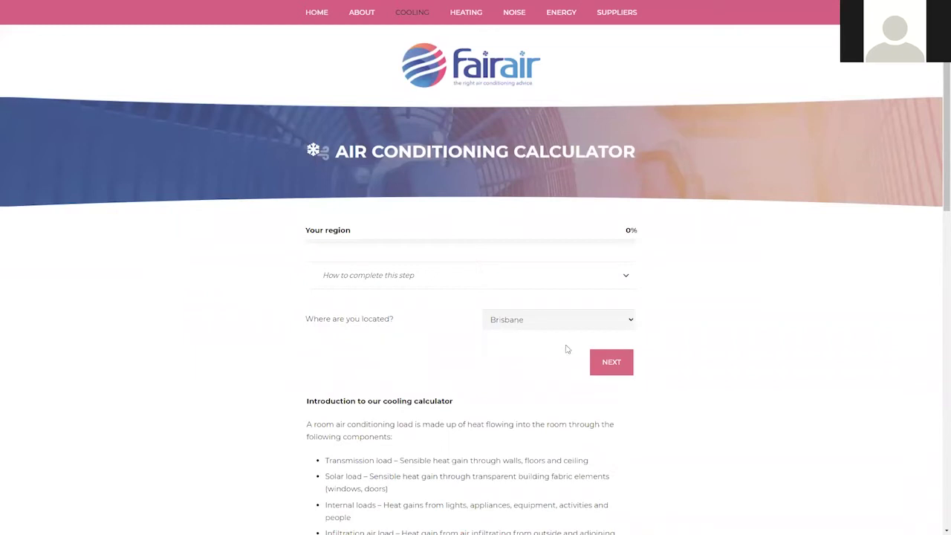
click(605, 366)
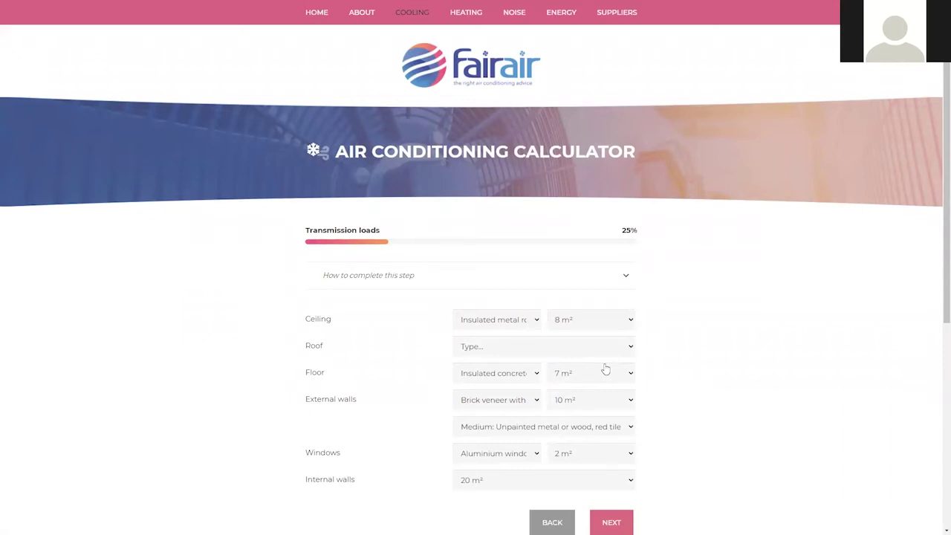
Step: Set the roof to 'Light: Light cement, white stone, white paint', leaving floor, walls and windows unchanged
scroll(673, 356, down, 1)
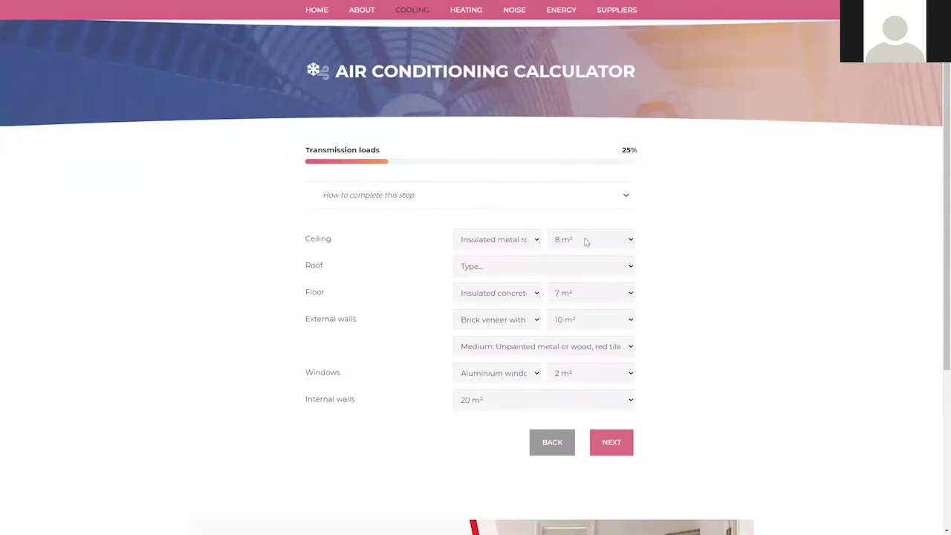
click(566, 265)
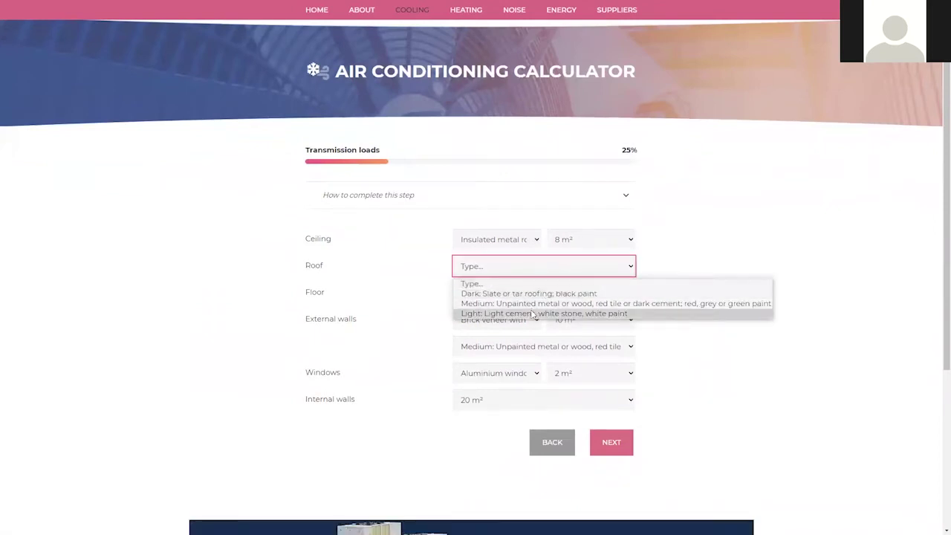
click(531, 313)
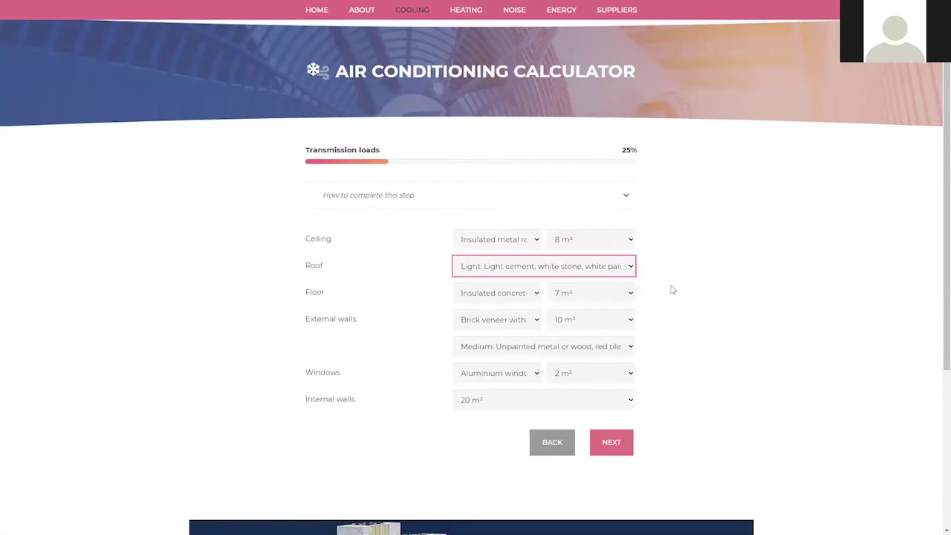
click(518, 296)
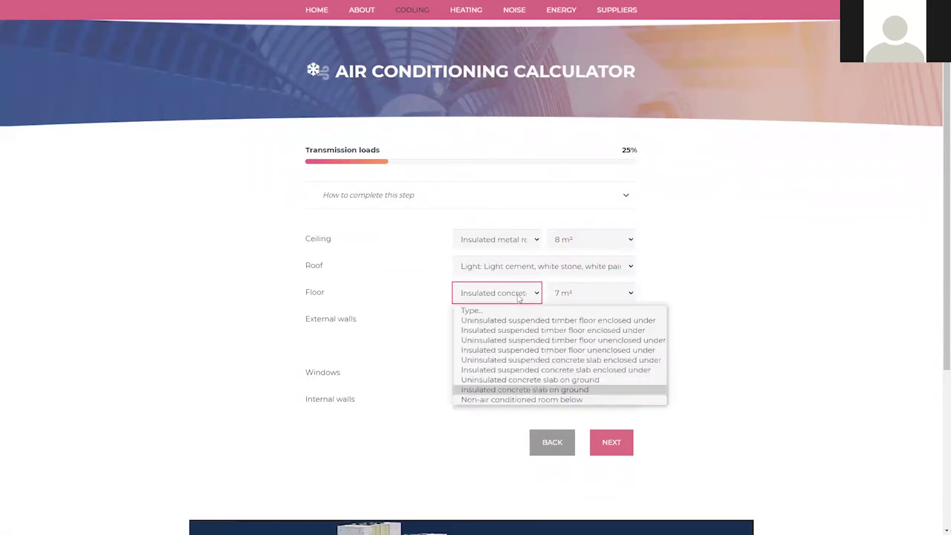
click(657, 296)
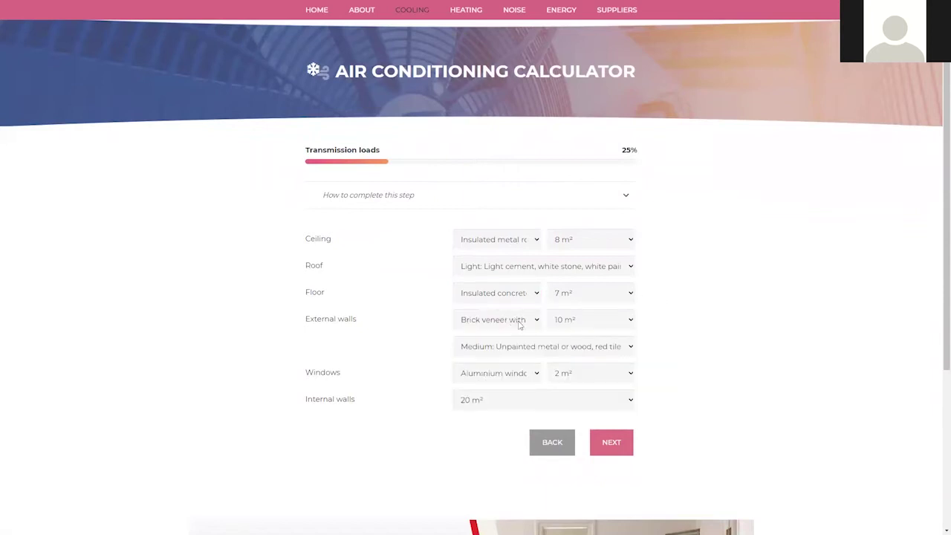
click(522, 327)
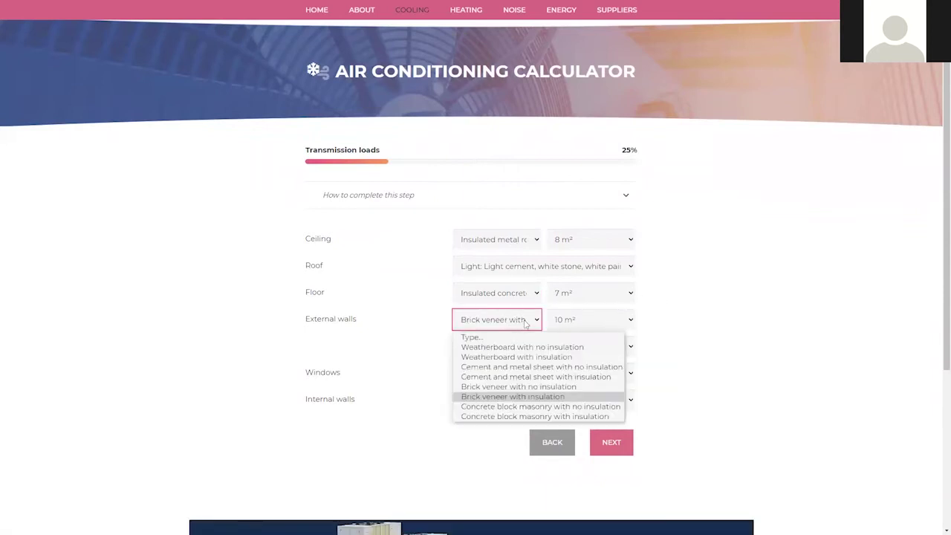
click(684, 323)
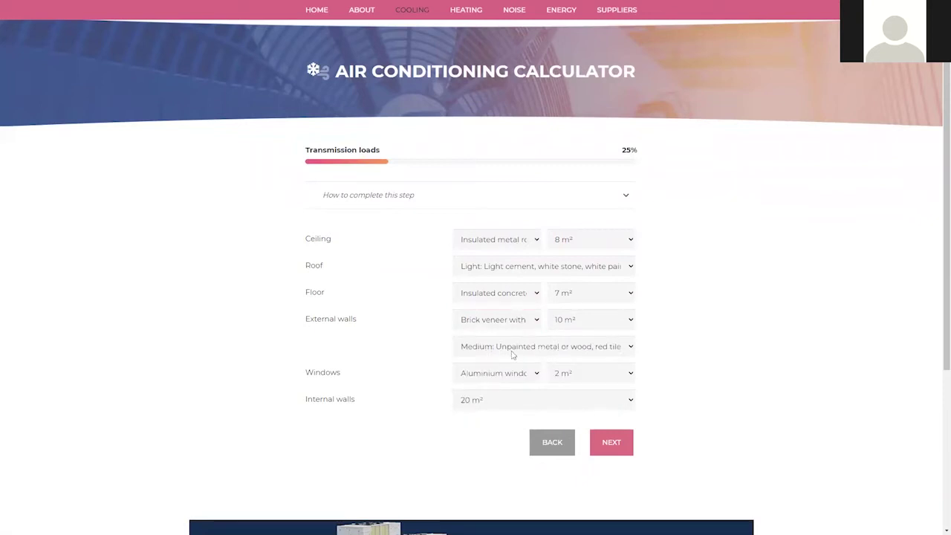
click(492, 379)
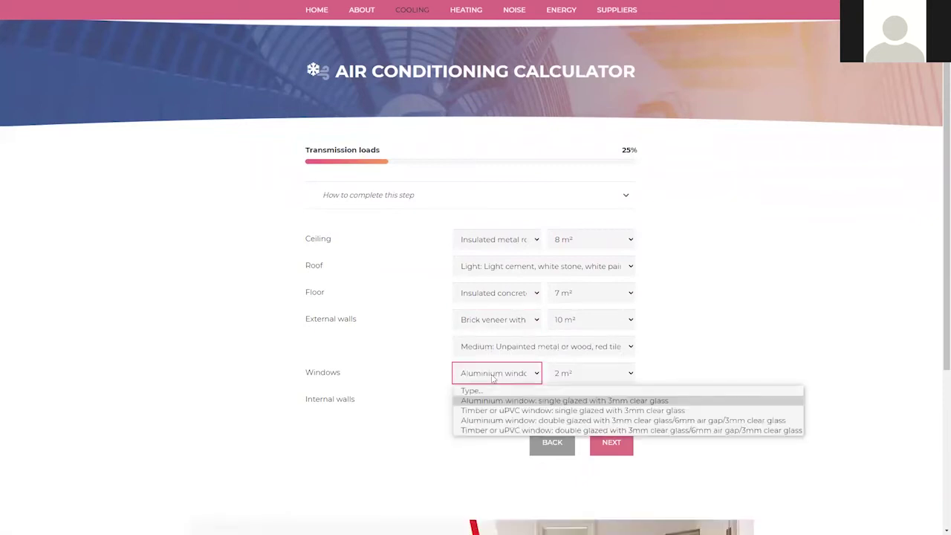
click(710, 373)
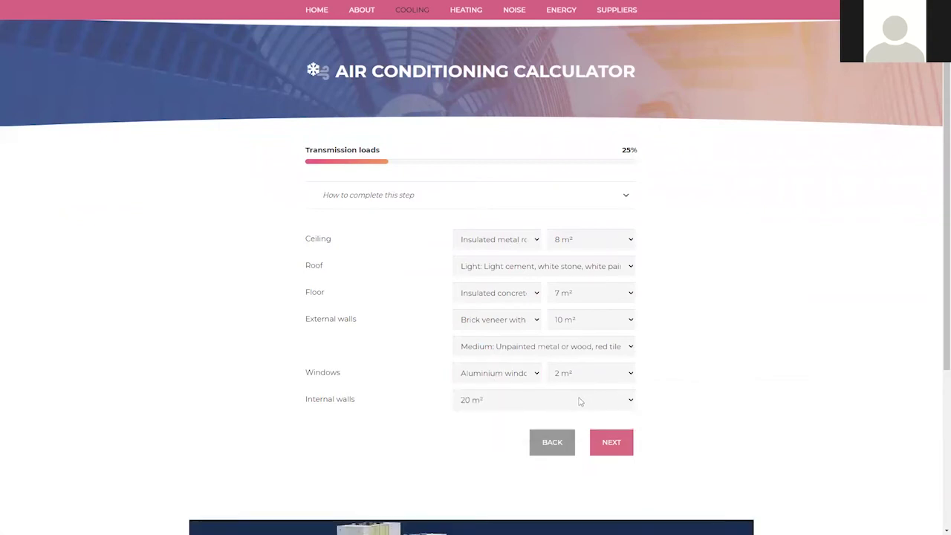
Step: Submit the transmission loads, then the solar loads with 2 m² of fully shaded East/West windows
click(616, 443)
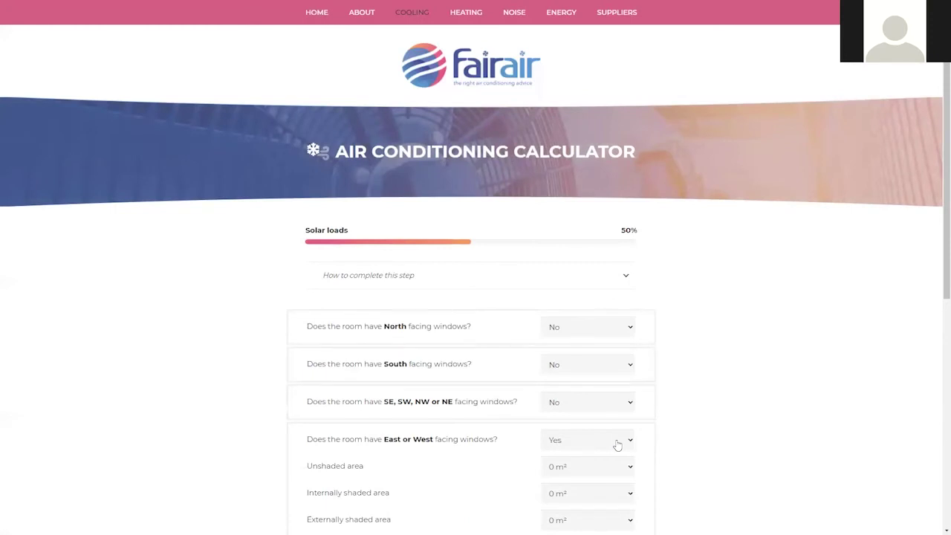
scroll(617, 444, down, 1)
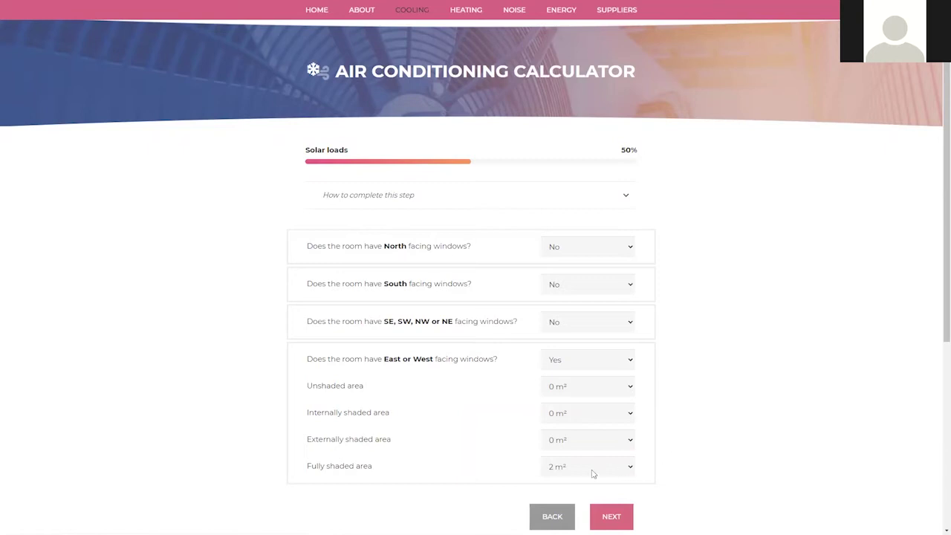
click(611, 515)
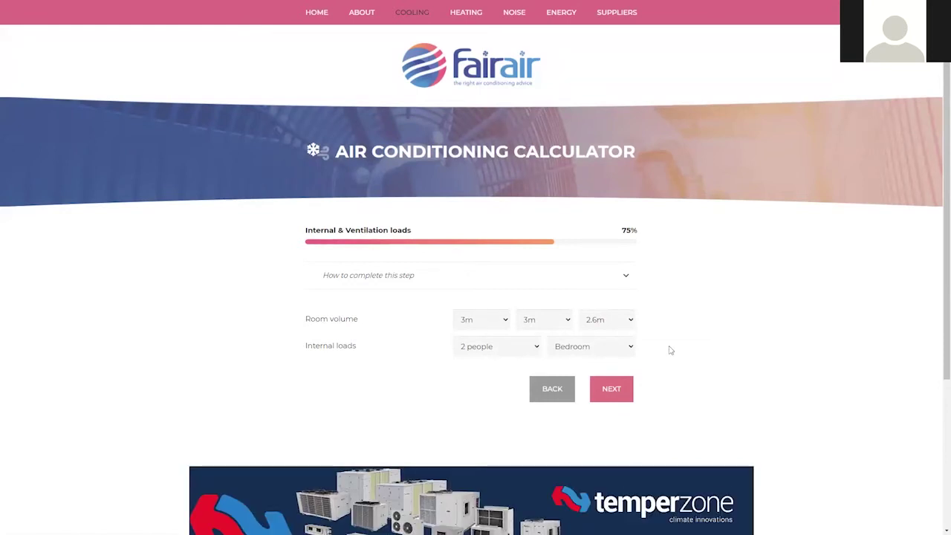
Step: Submit the 3 m × 3 m × 2.6 m two-person bedroom to get 1 kW load and 1.1 kW capacity
click(623, 393)
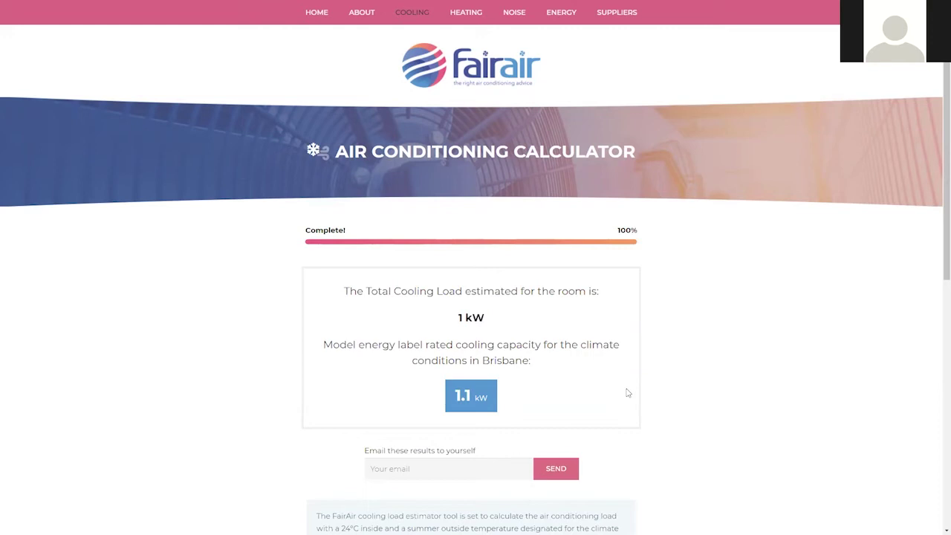
scroll(642, 386, down, 4)
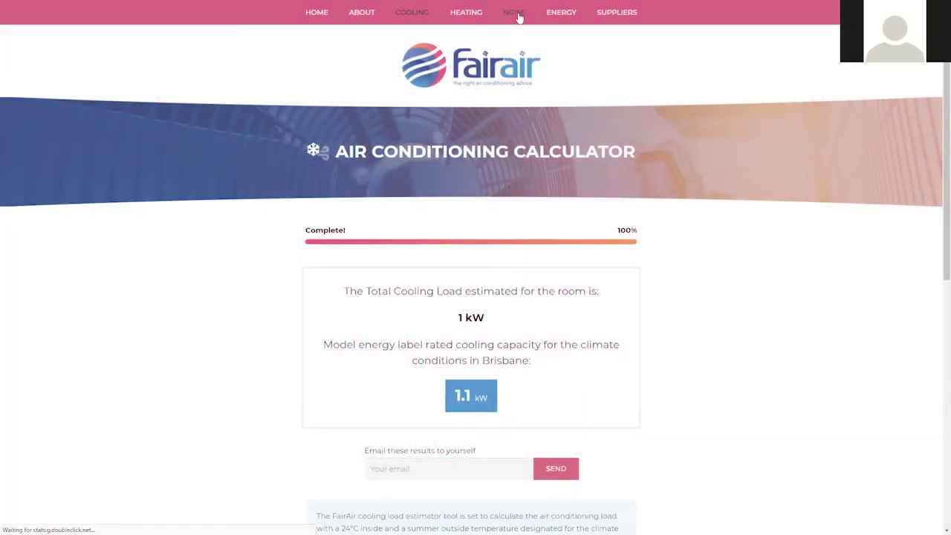
Step: Open the Noise Calculator and advance with a 3m distance and 'No barrier' selected
click(518, 13)
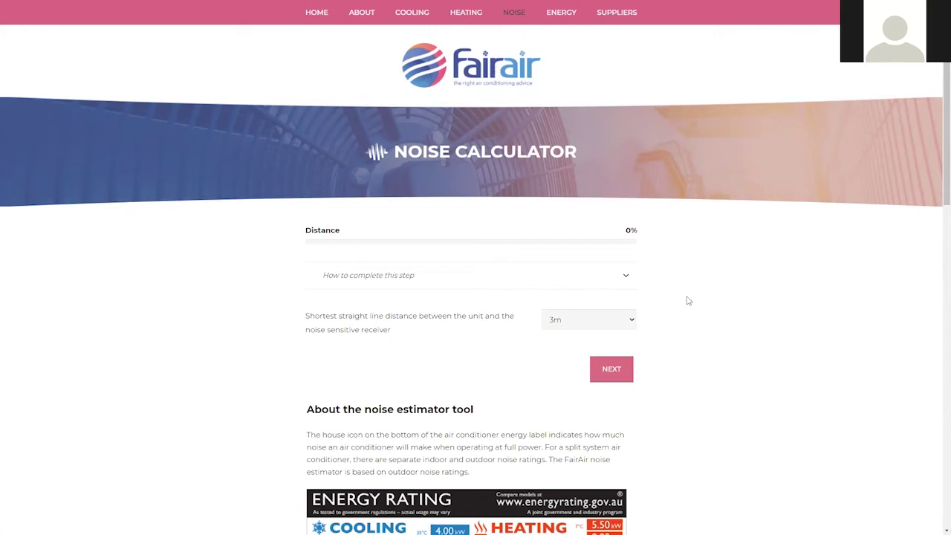
click(629, 366)
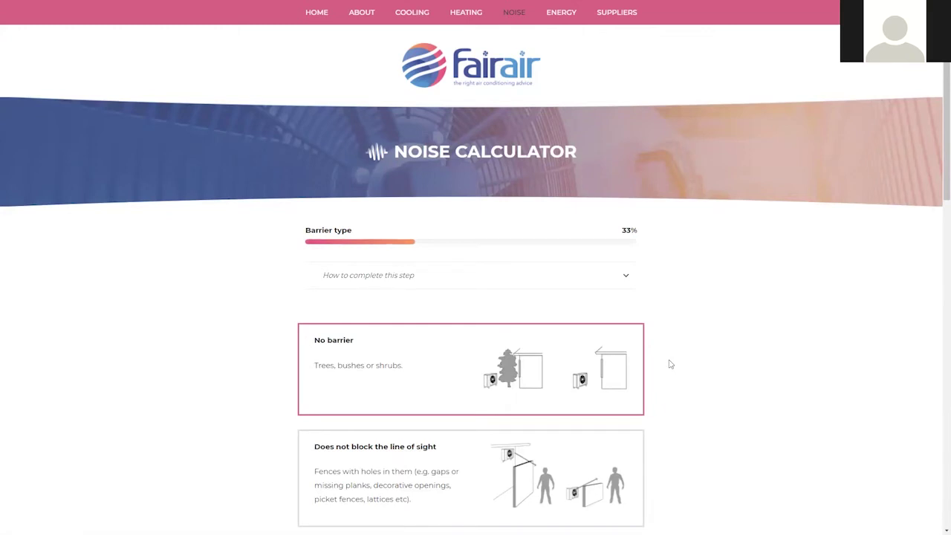
scroll(670, 364, down, 2)
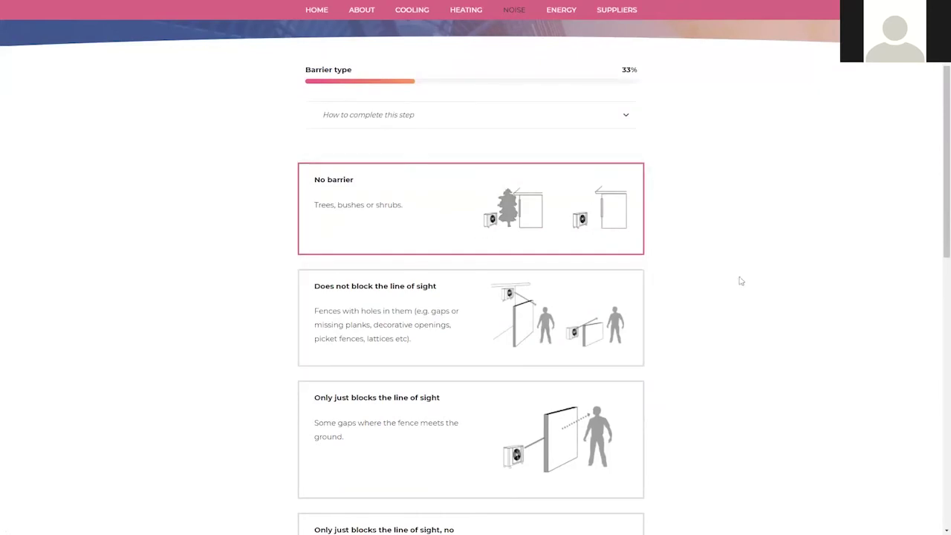
scroll(736, 281, down, 7)
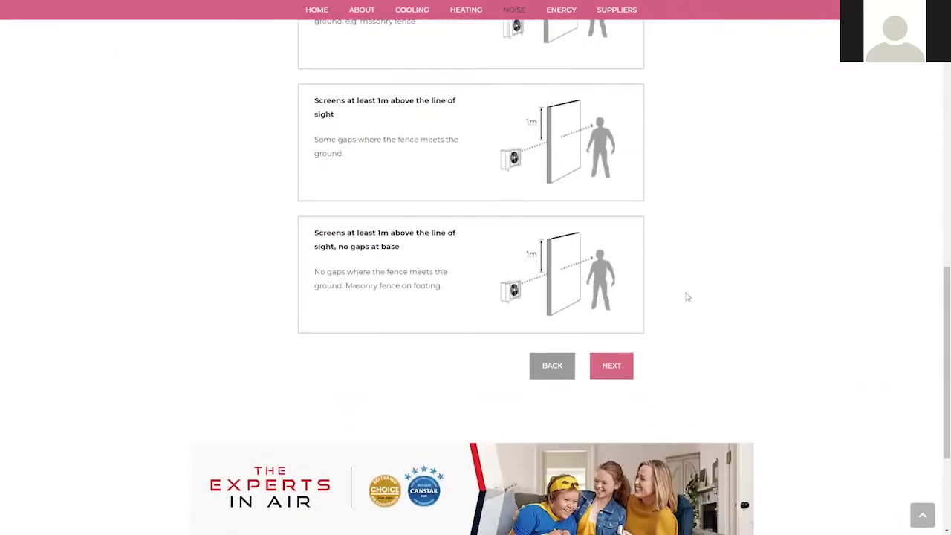
click(626, 362)
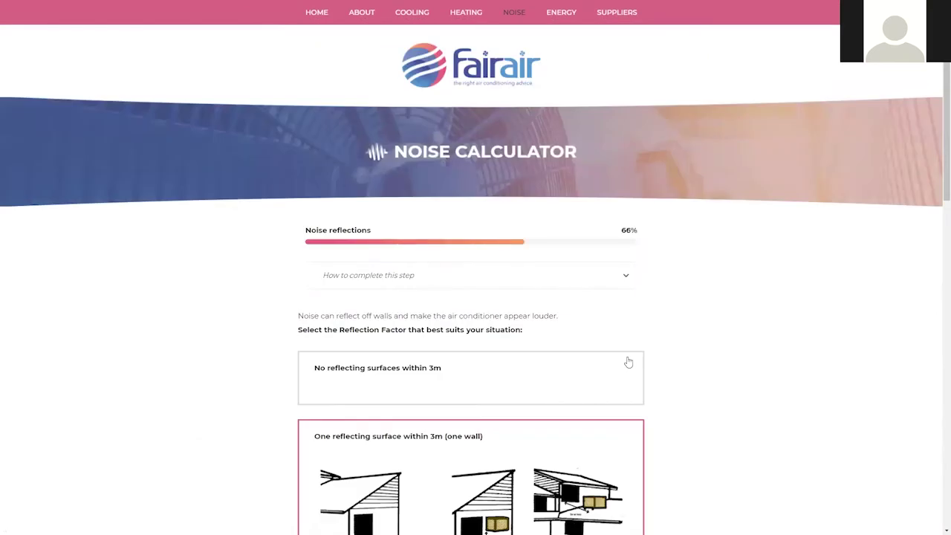
Step: Choose 'No reflecting surfaces within 3m' to get a 52 dB(A) maximum outdoor noise level
scroll(630, 361, down, 1)
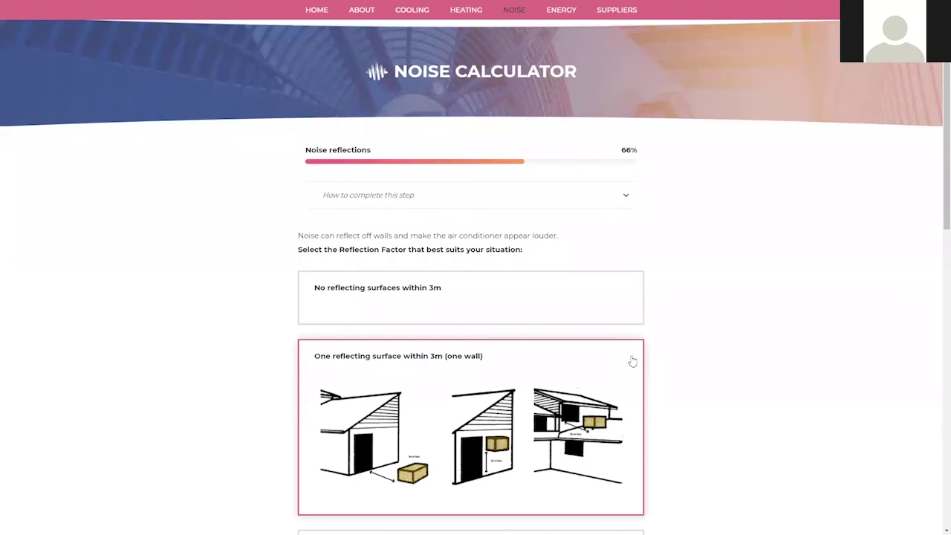
click(576, 314)
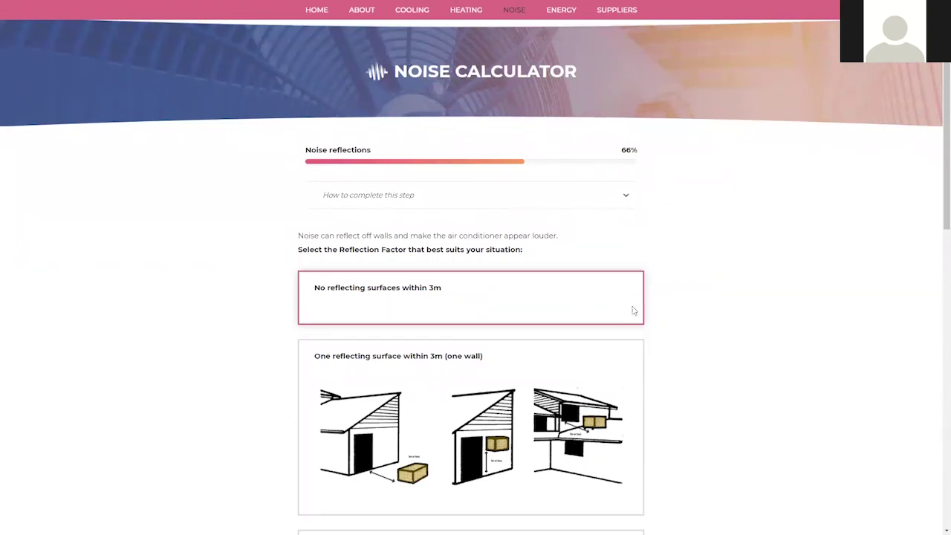
scroll(732, 333, down, 2)
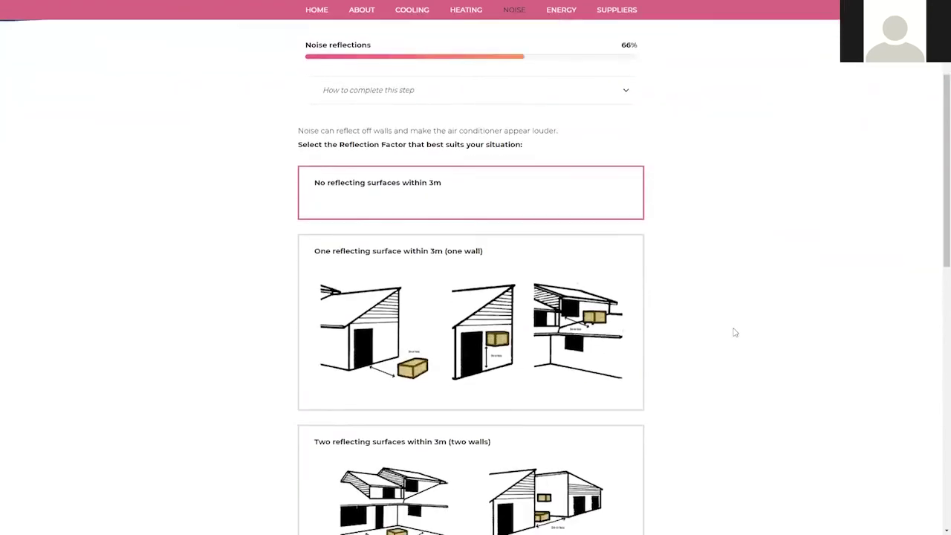
scroll(735, 332, down, 5)
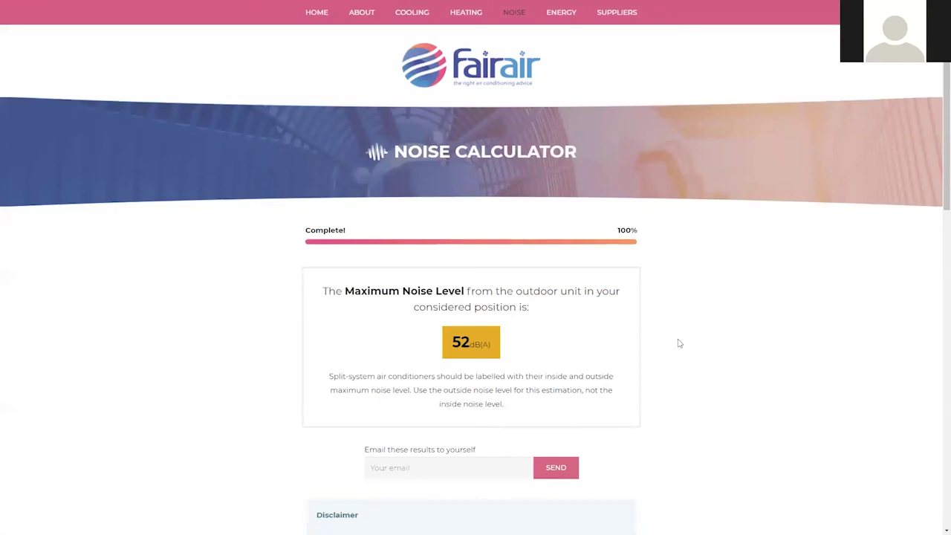
Step: Scroll down through the noise result and its disclaimer
scroll(677, 344, down, 3)
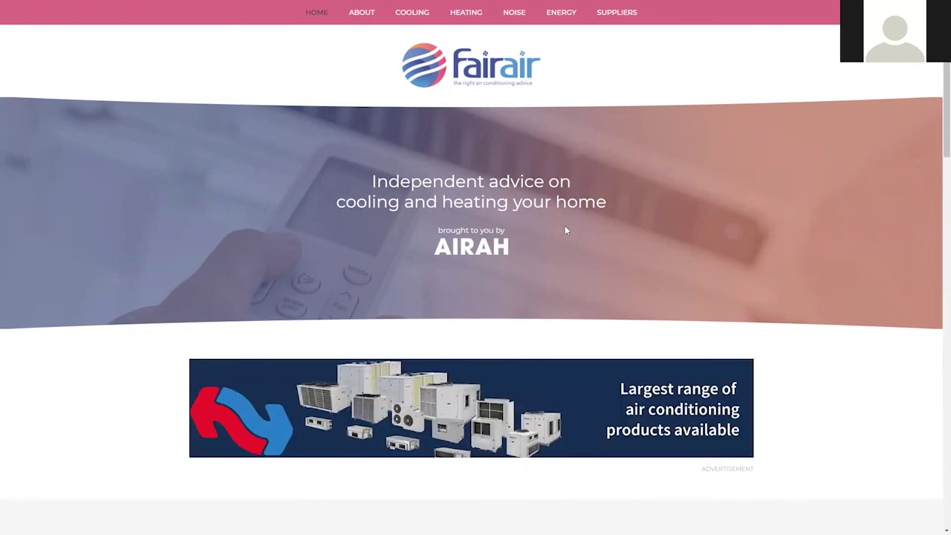
Step: Open the Government Programs page and scroll through its resource links
scroll(564, 227, down, 4)
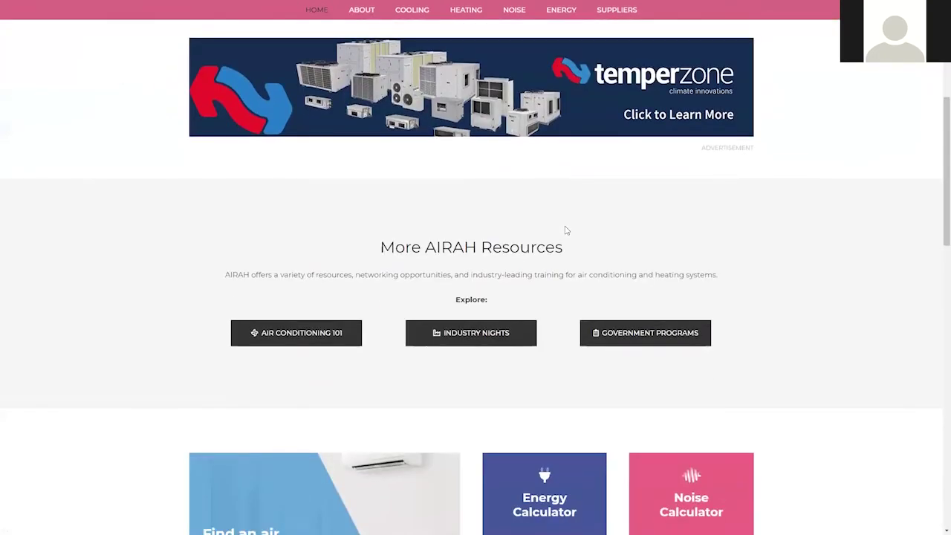
click(646, 333)
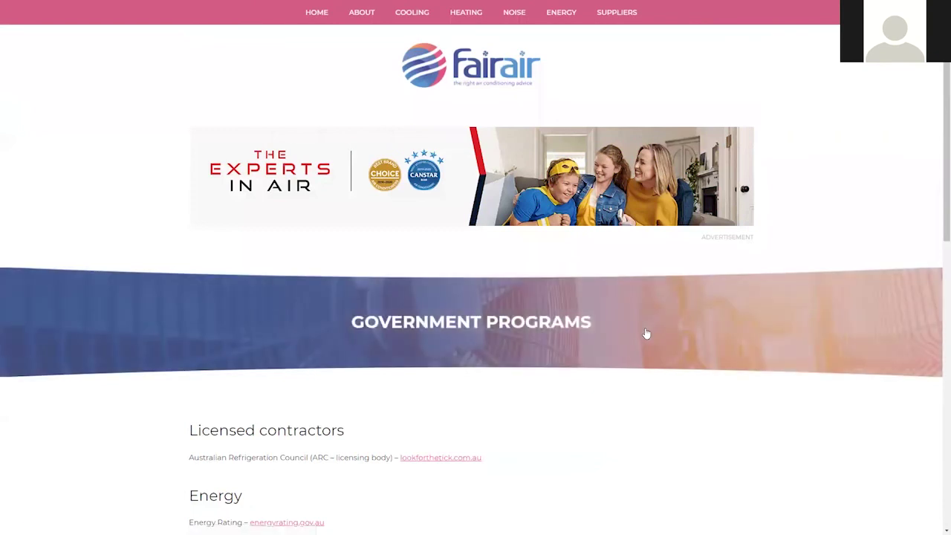
scroll(649, 331, down, 4)
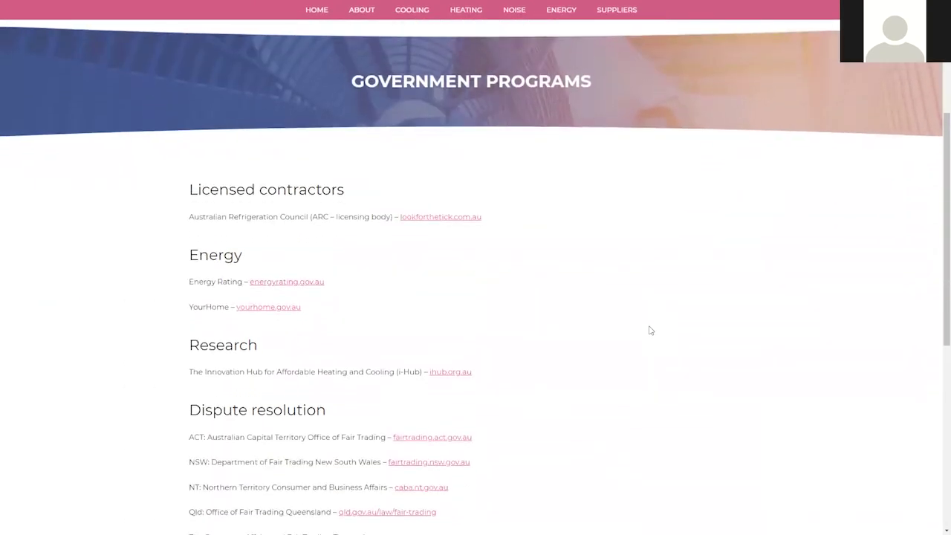
scroll(649, 330, down, 1)
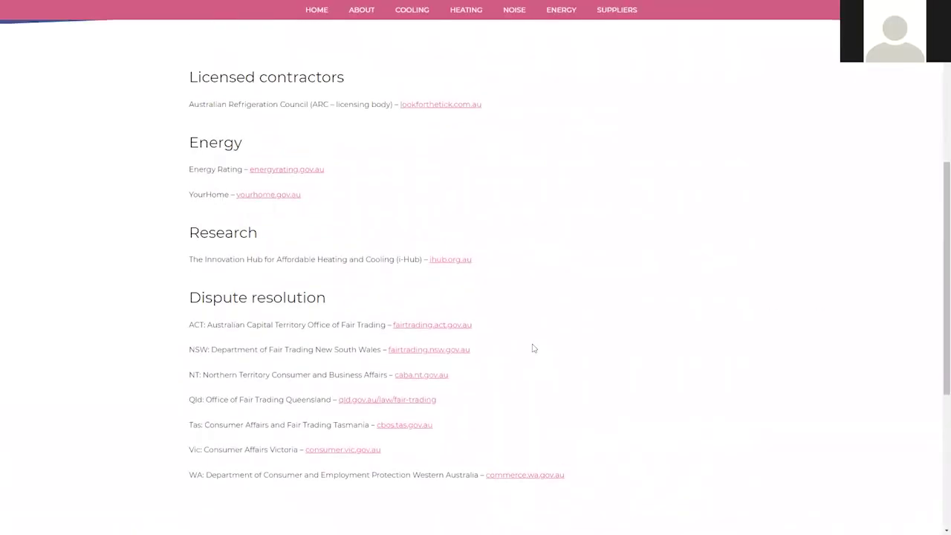
scroll(533, 347, up, 5)
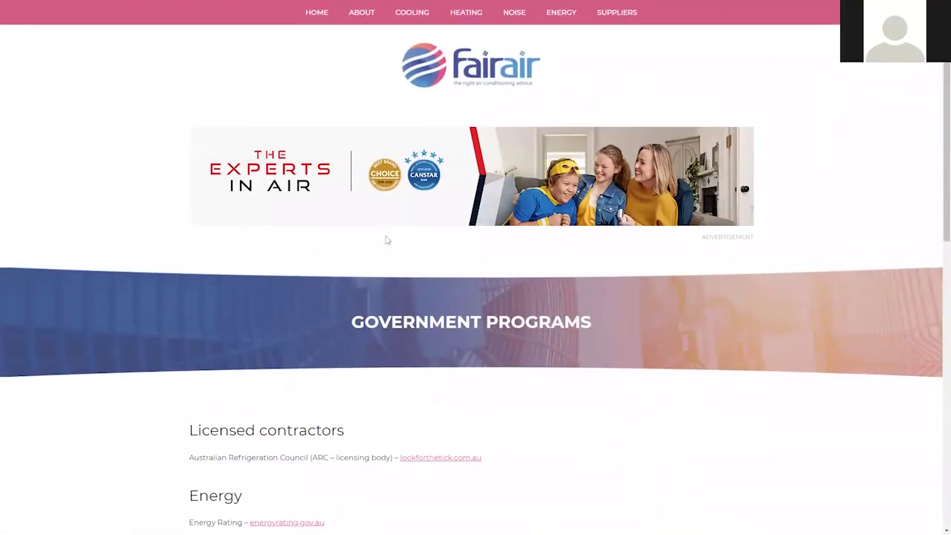
Step: Go to the About FairAir page and scroll through its description
click(354, 15)
scroll(367, 179, down, 4)
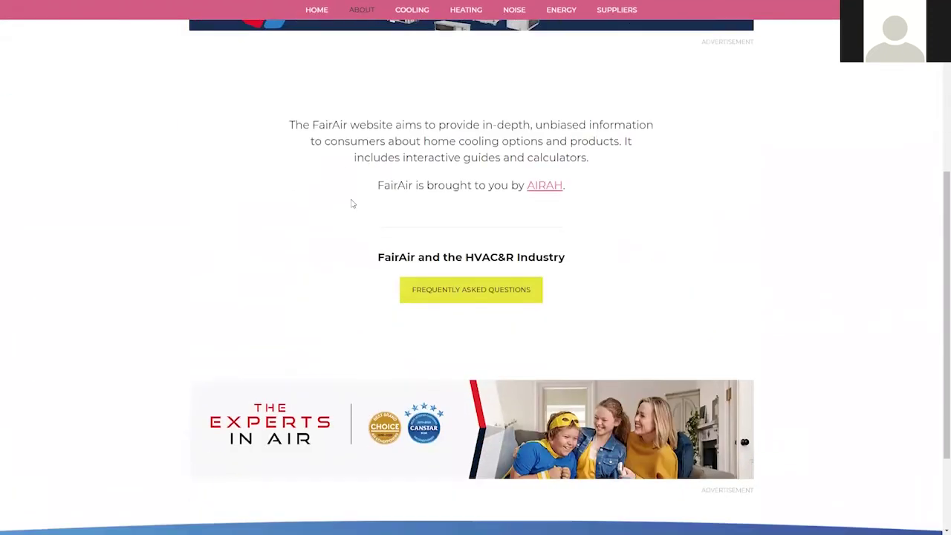
scroll(342, 219, down, 1)
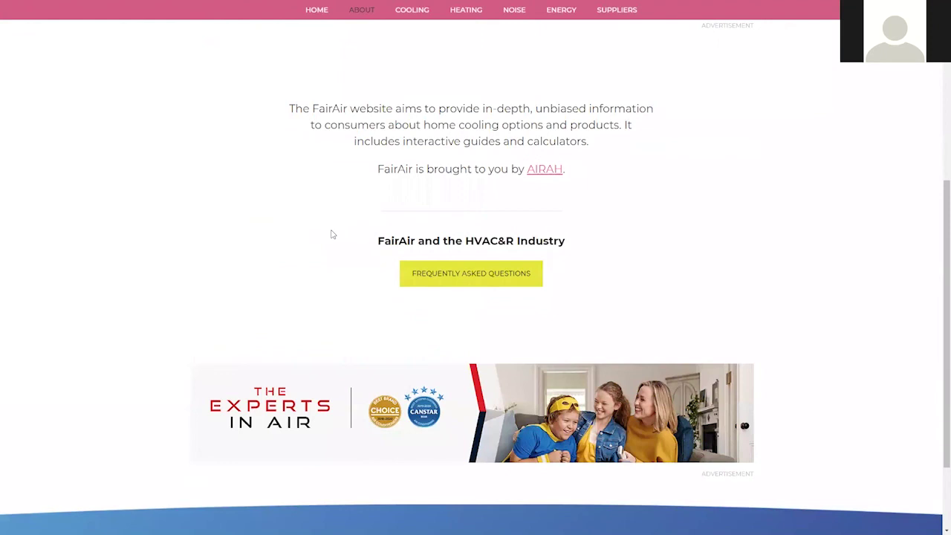